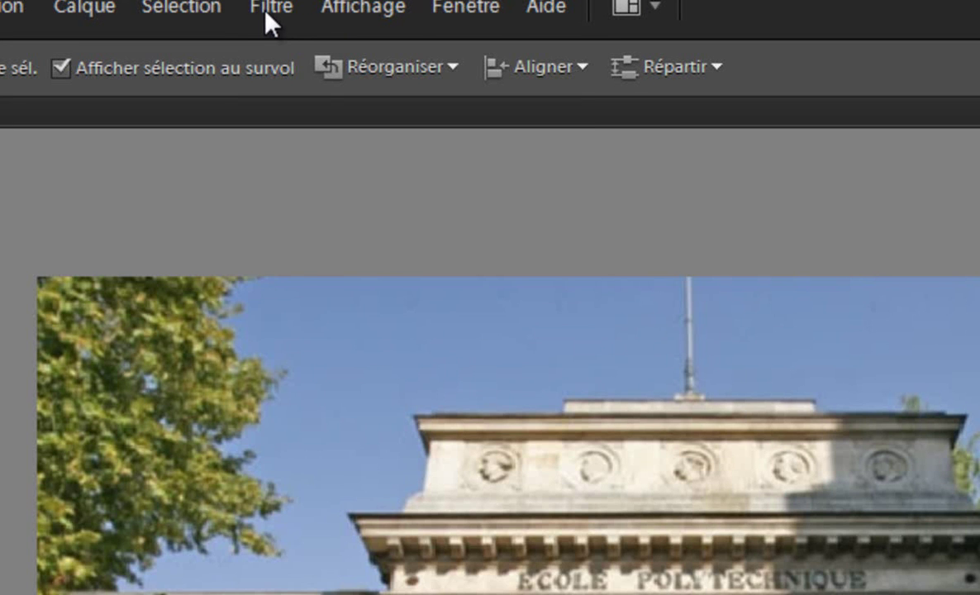
Open the Corriger la distorsion de l'objectif filter from the Filtre menu.
left_click(269, 13)
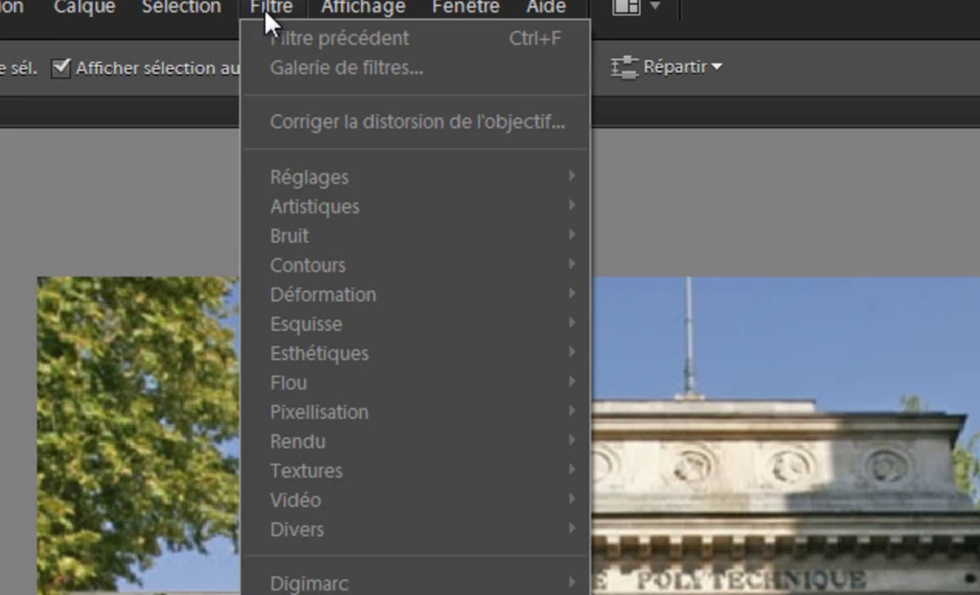
left_click(365, 147)
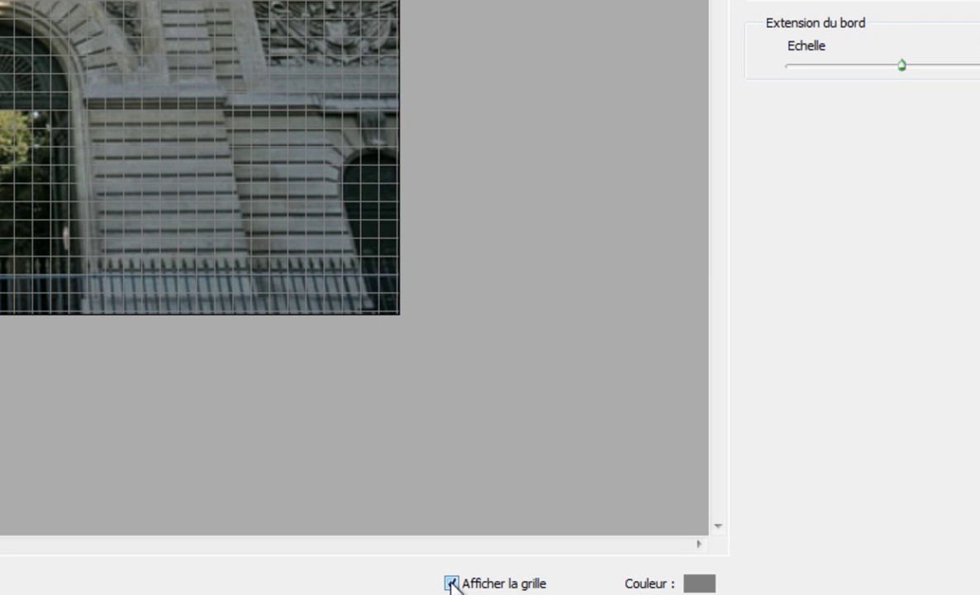
left_click(451, 583)
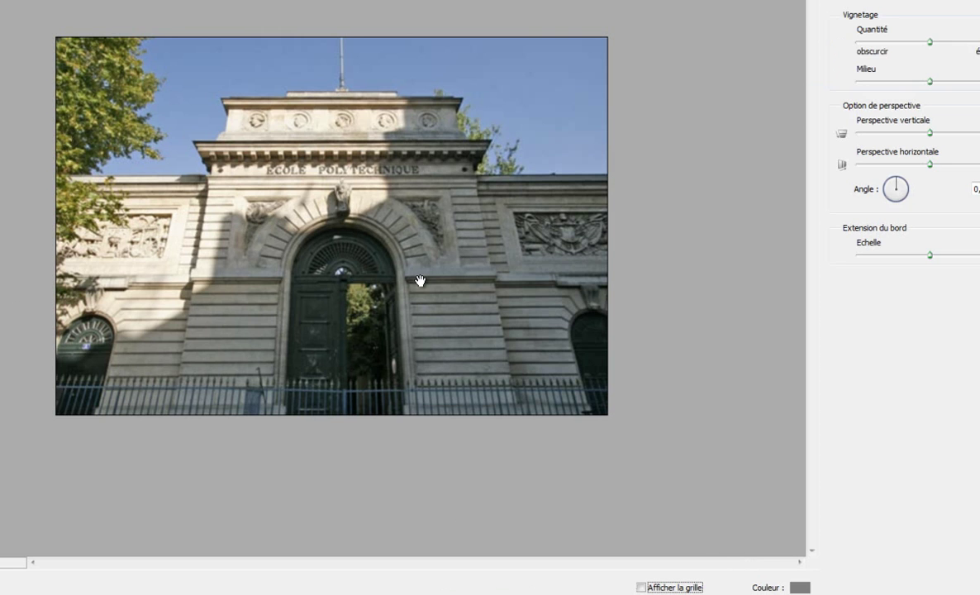
left_click(641, 587)
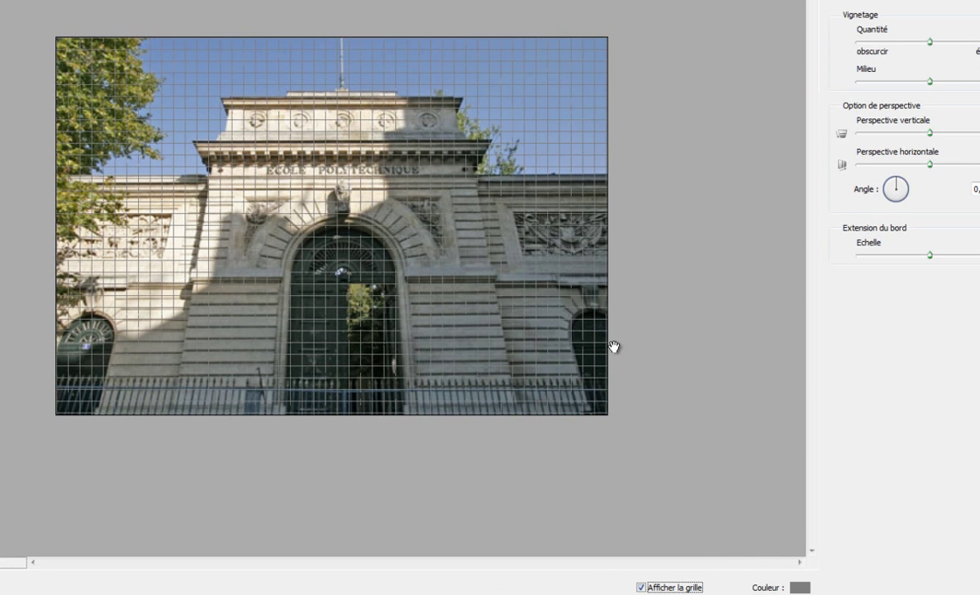
Make the alignment grid red briefly, then change it to grey #8b8383.
left_click(800, 588)
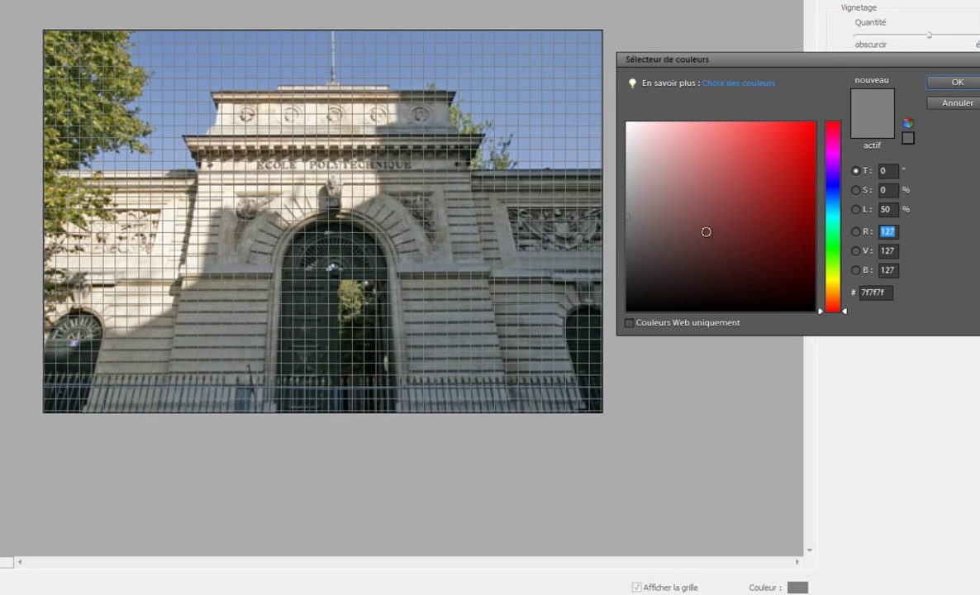
left_click(797, 142)
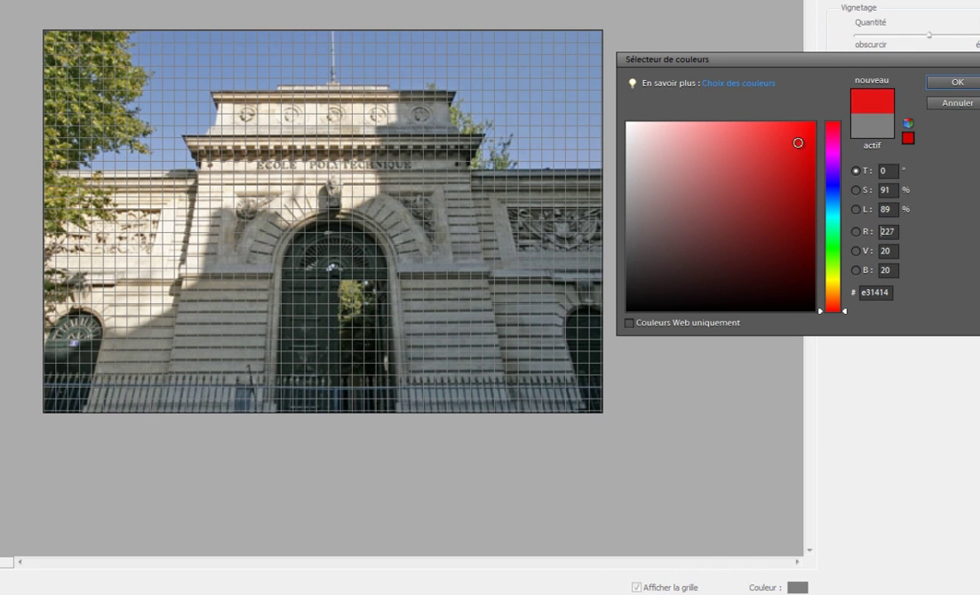
left_click(957, 83)
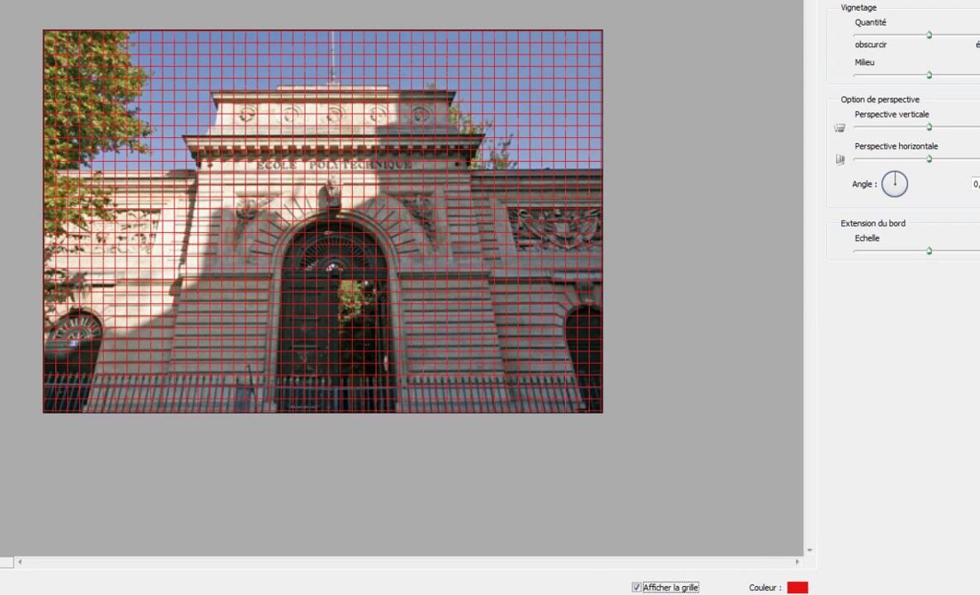
left_click(795, 590)
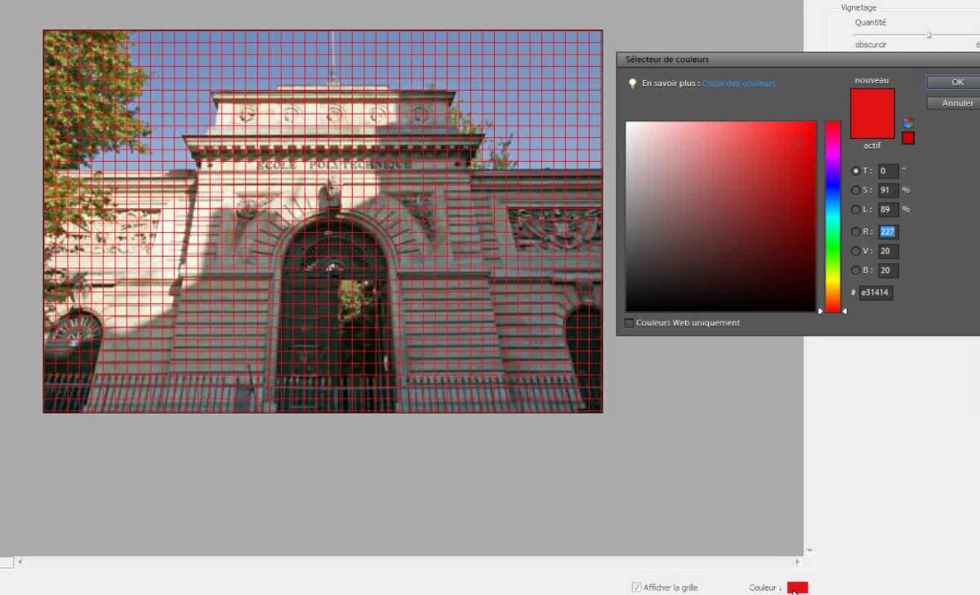
left_click(637, 240)
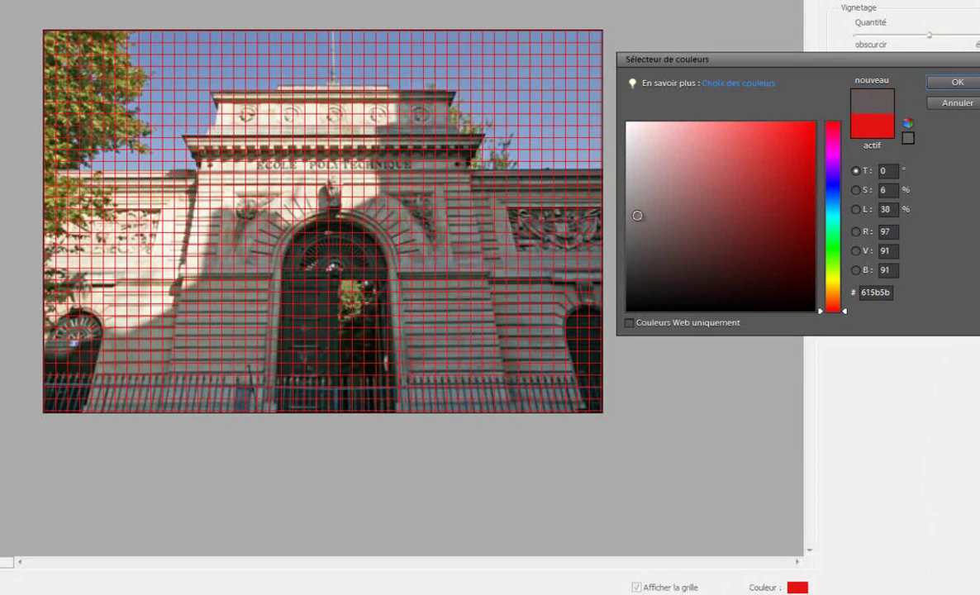
left_click_drag(592, 219, 591, 196)
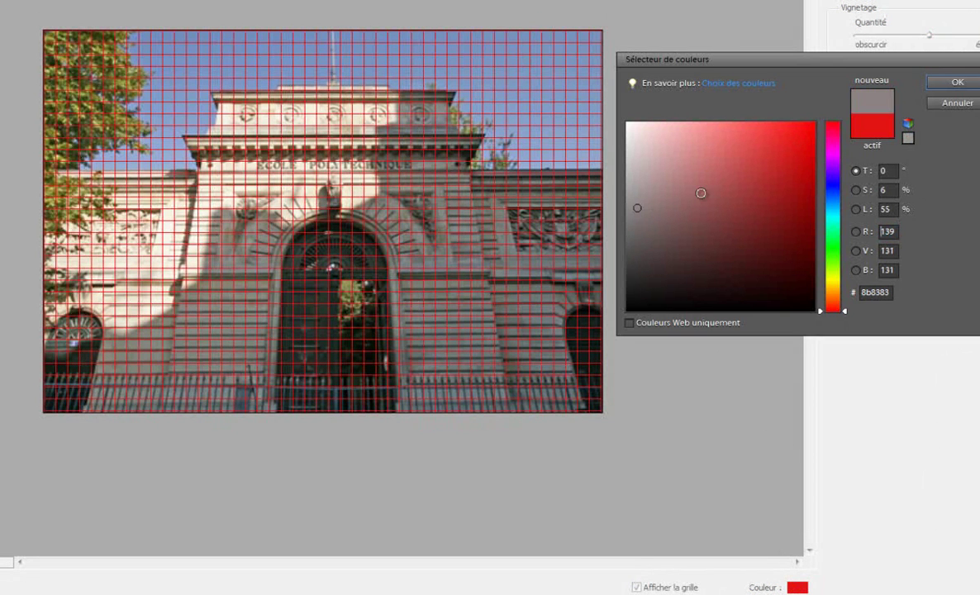
left_click(957, 81)
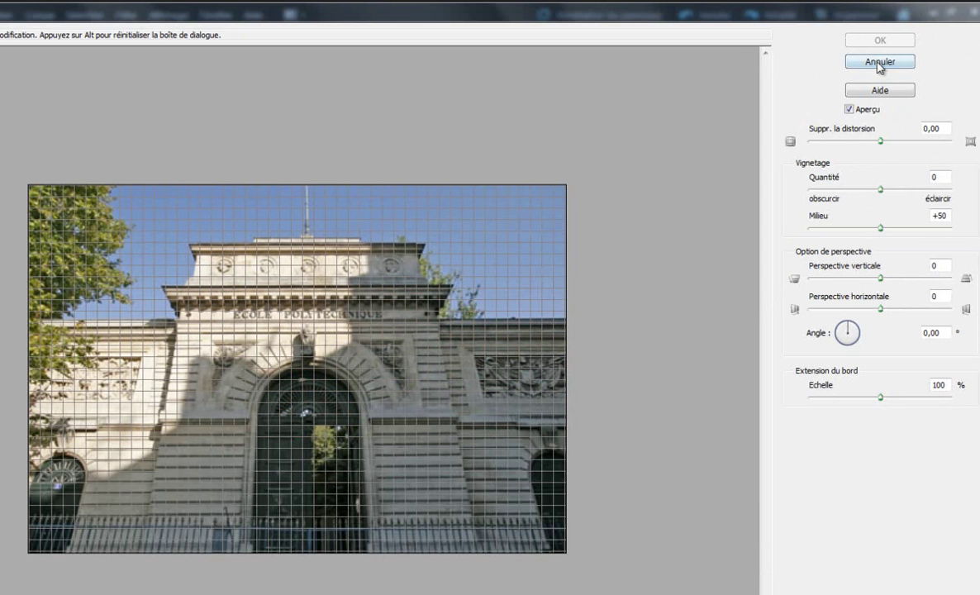
Turn on Aperçu, select the distortion amount, and turn off Afficher la grille.
left_click(848, 110)
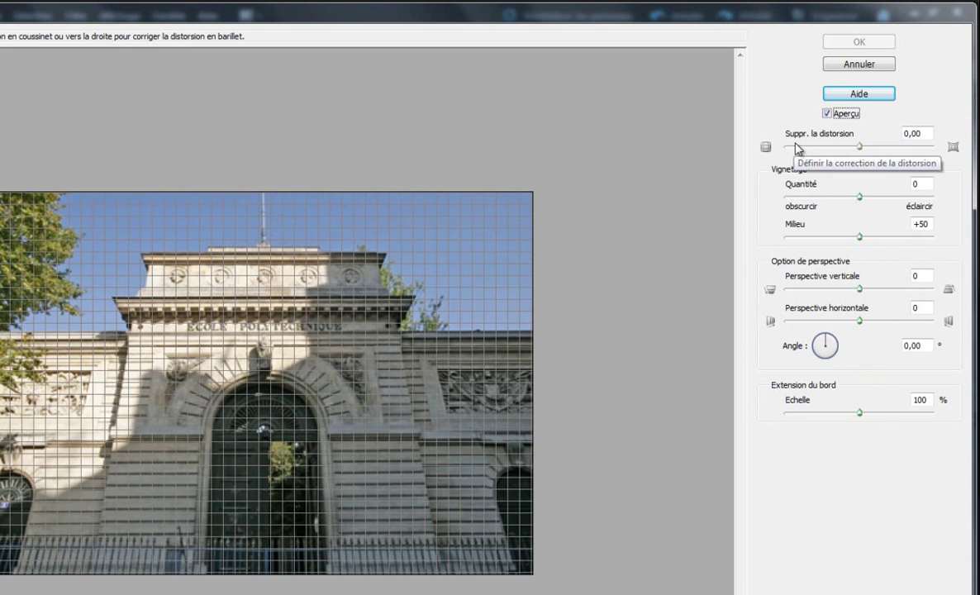
left_click(860, 148)
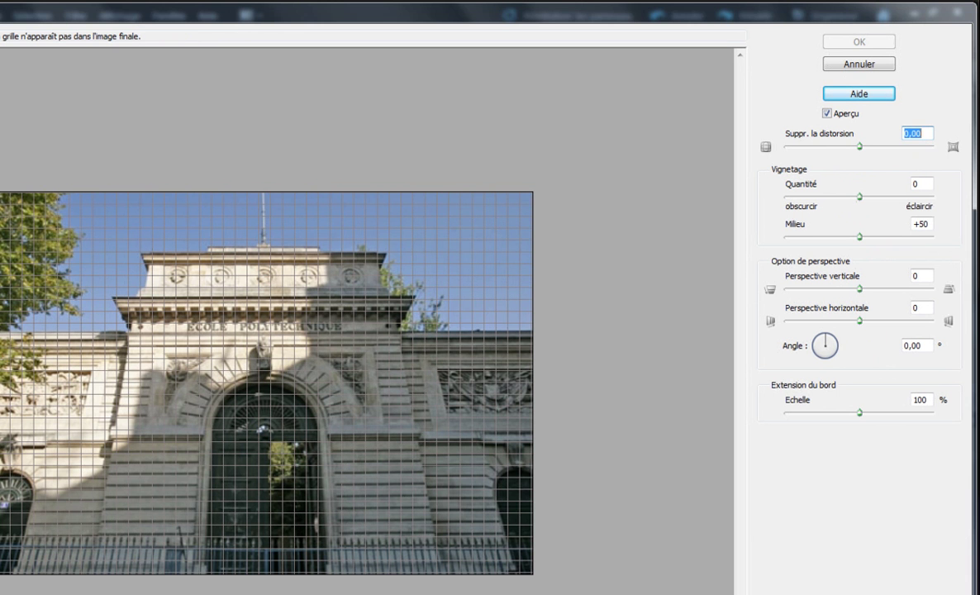
left_click(124, 590)
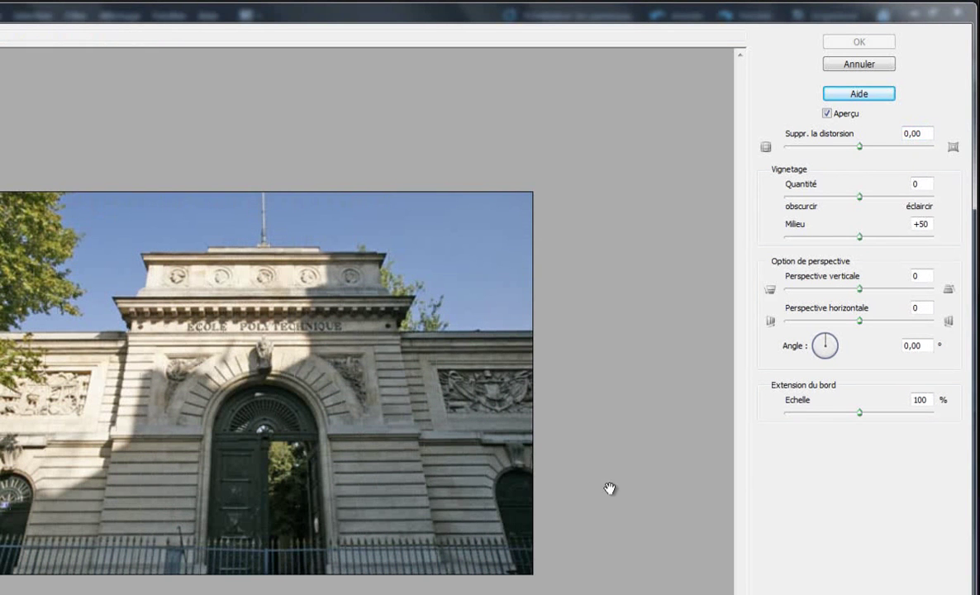
Test the Suppr. la distorsion slider at strong pincushion values, then settle it at -3,00.
left_click(860, 199)
left_click_drag(860, 149, 887, 149)
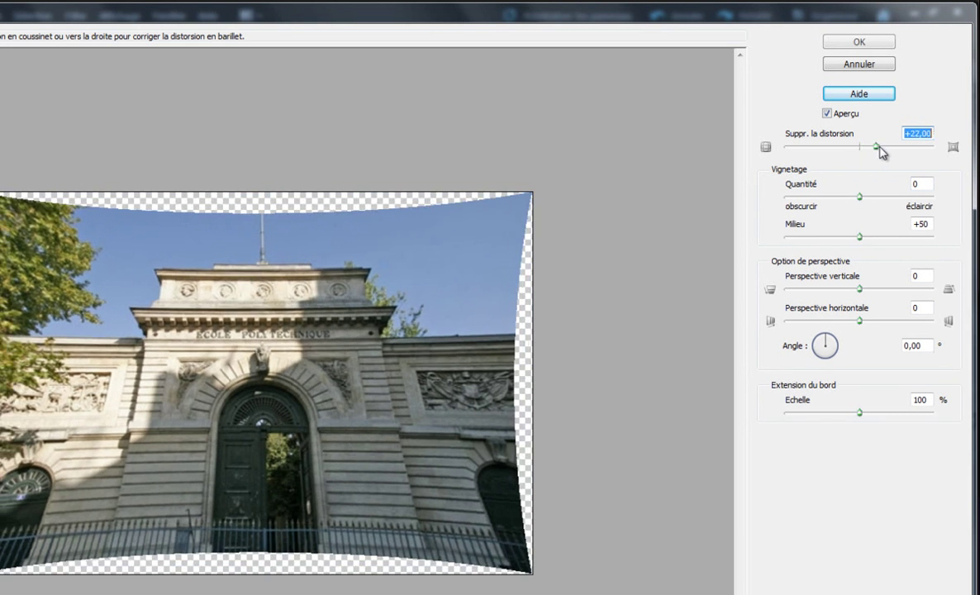
mouse_move(886, 148)
left_mouse_down()
mouse_move(794, 153)
mouse_move(914, 153)
mouse_move(857, 151)
left_mouse_up()
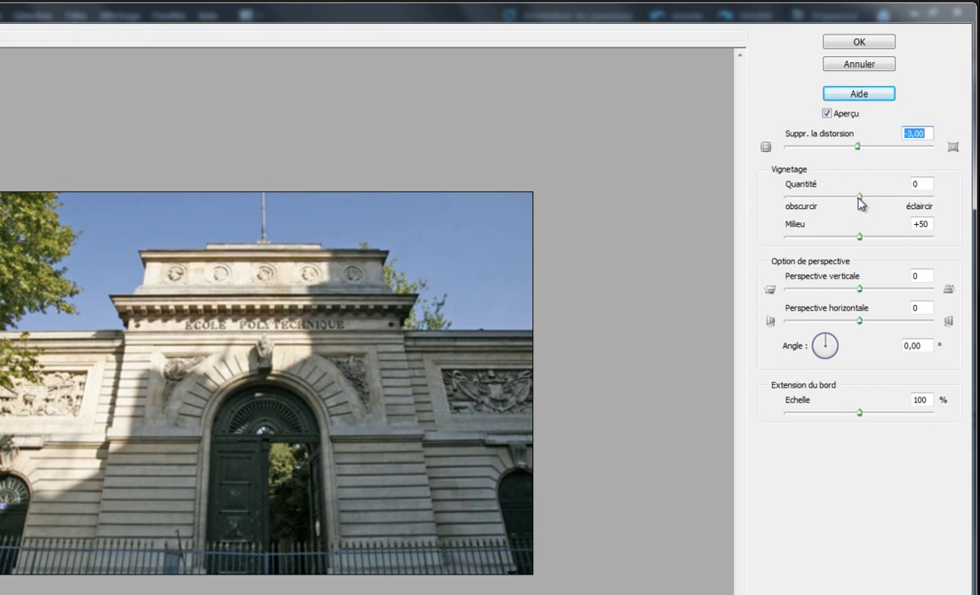
Test the vignette Quantité at +80, then return it to 0.
left_click(861, 198)
left_click_drag(866, 196, 924, 198)
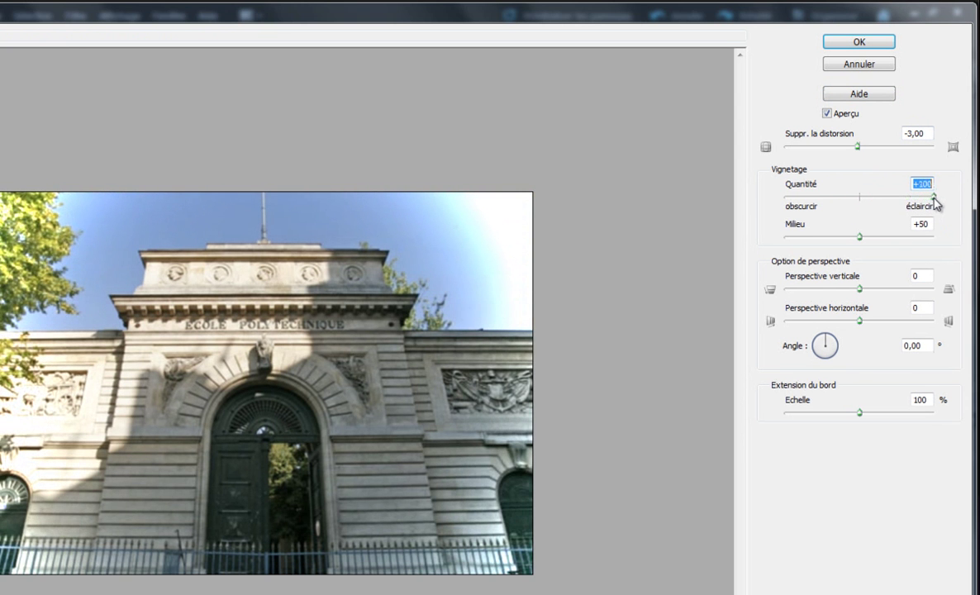
left_click_drag(925, 199, 862, 204)
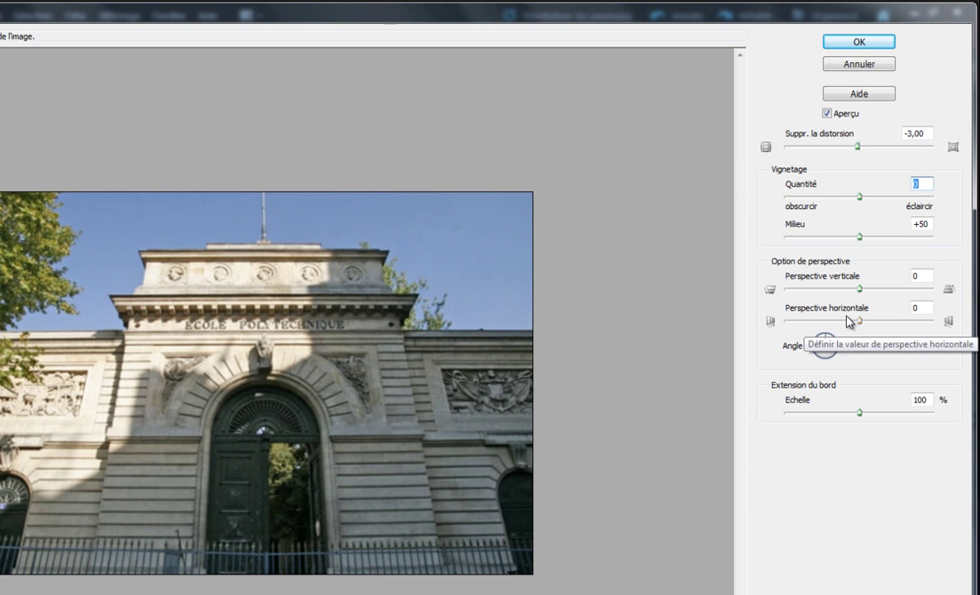
Try positive vertical perspective values, then set Perspective verticale to -43.
left_click(860, 288)
left_click_drag(861, 289, 874, 292)
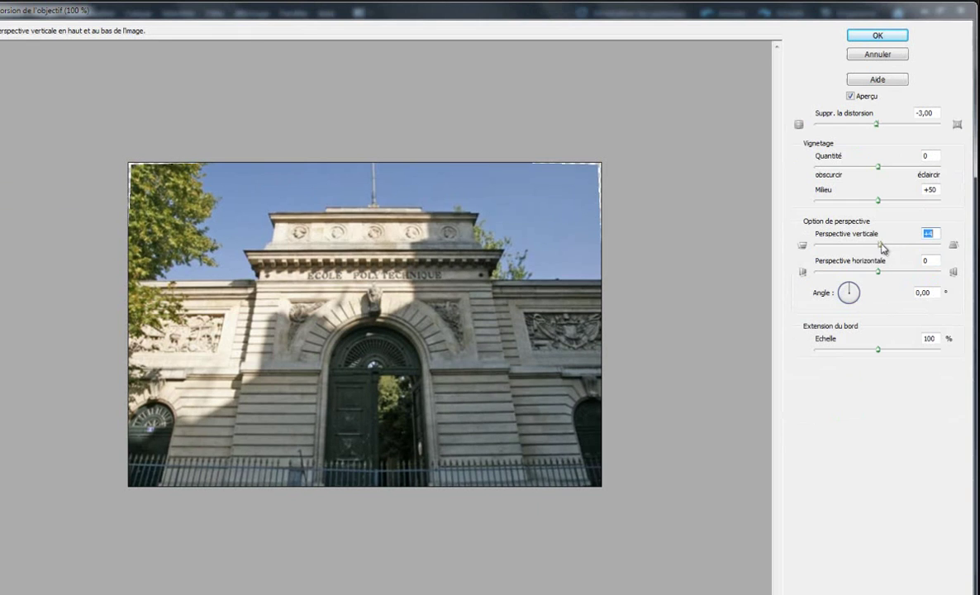
left_click_drag(890, 248, 935, 246)
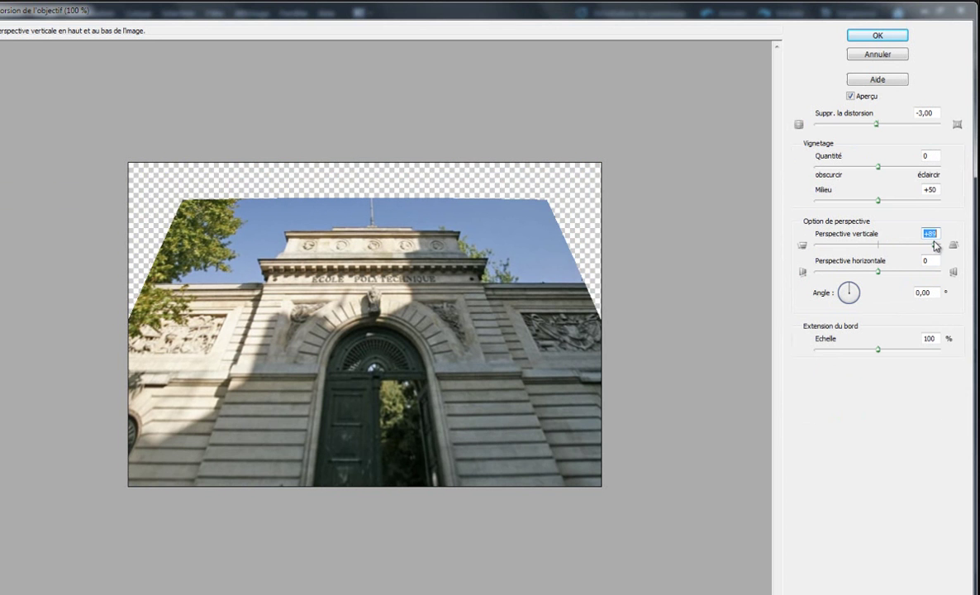
mouse_move(934, 246)
left_mouse_down()
mouse_move(807, 255)
mouse_move(855, 247)
left_mouse_up()
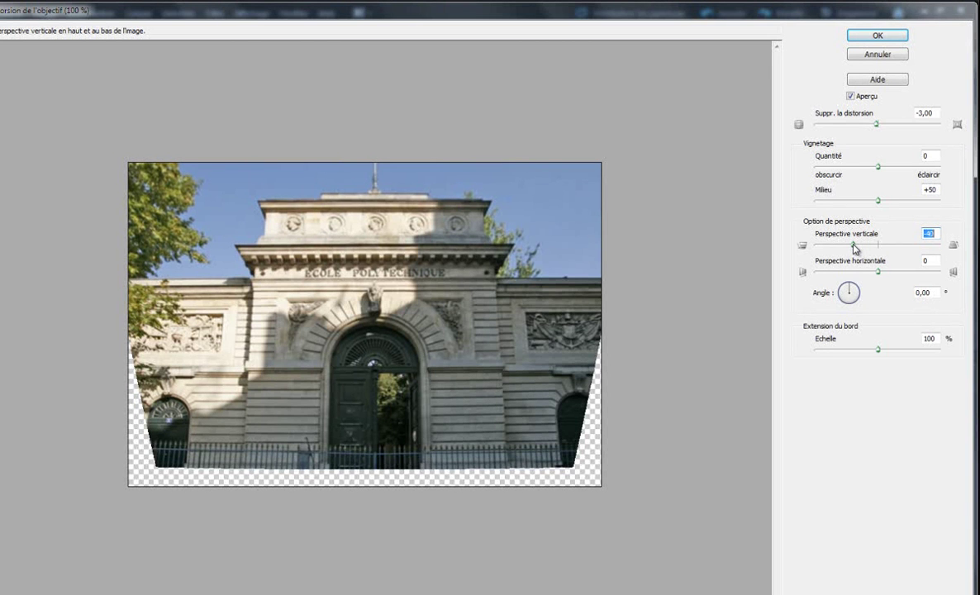
left_click_drag(856, 248, 853, 249)
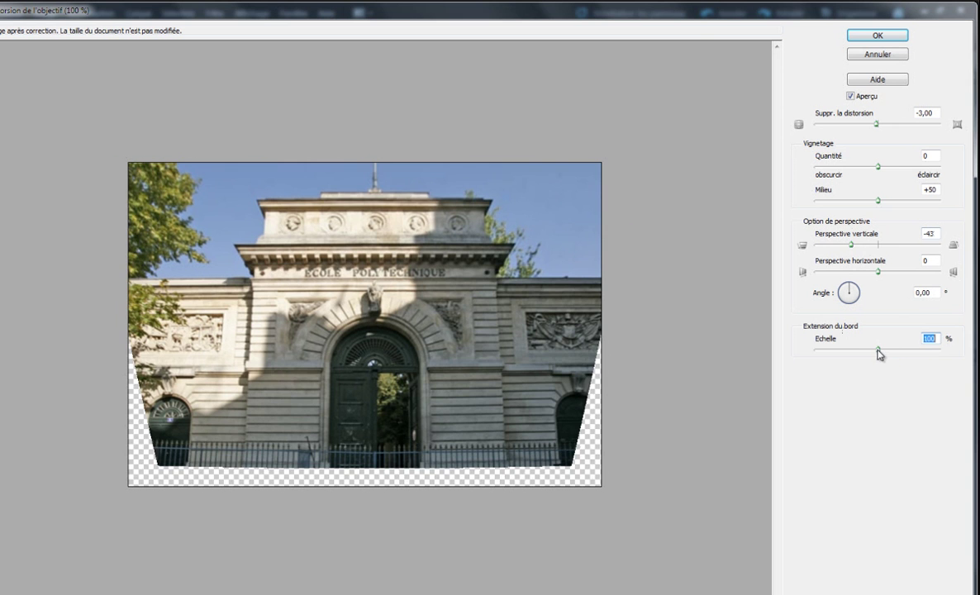
Try an edge-extension Echelle of about 123%, then reduce it to 84%.
mouse_move(878, 353)
left_mouse_down()
mouse_move(907, 353)
mouse_move(899, 353)
left_mouse_up()
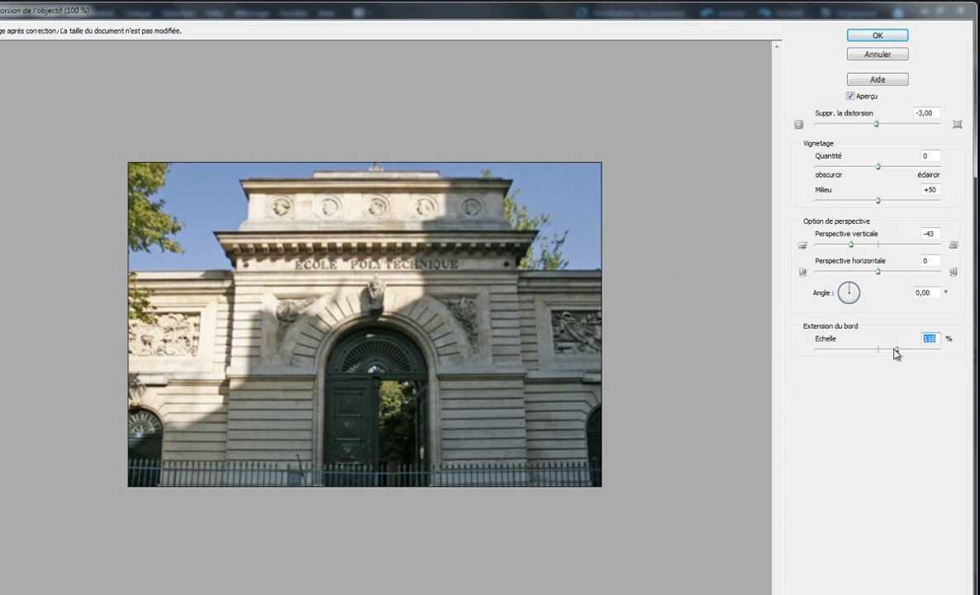
left_click_drag(896, 353, 880, 352)
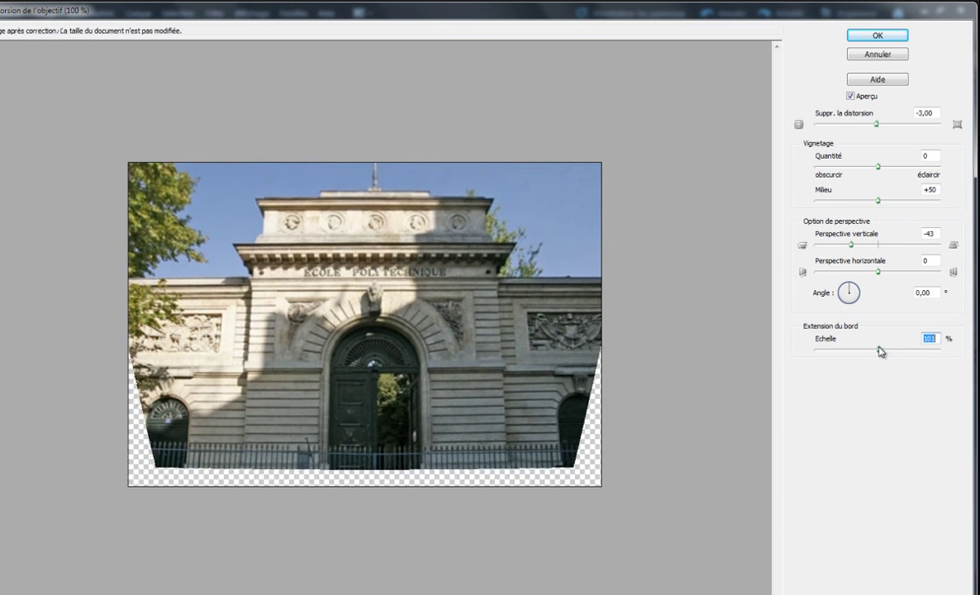
left_click_drag(878, 353, 861, 356)
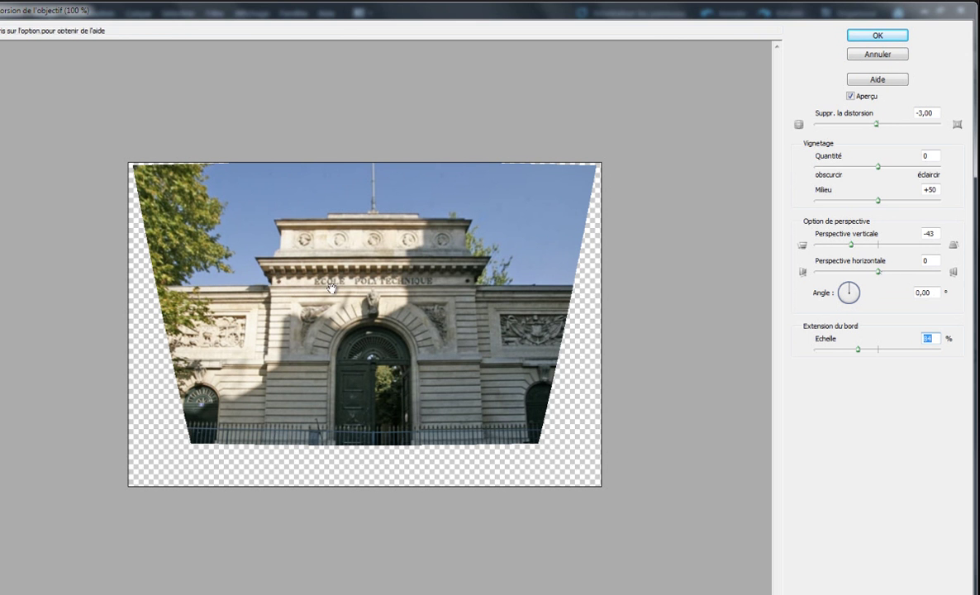
Leave horizontal perspective near +1 and apply the lens correction.
left_click(879, 273)
mouse_move(881, 275)
left_mouse_down()
mouse_move(939, 274)
mouse_move(818, 276)
mouse_move(881, 275)
left_mouse_up()
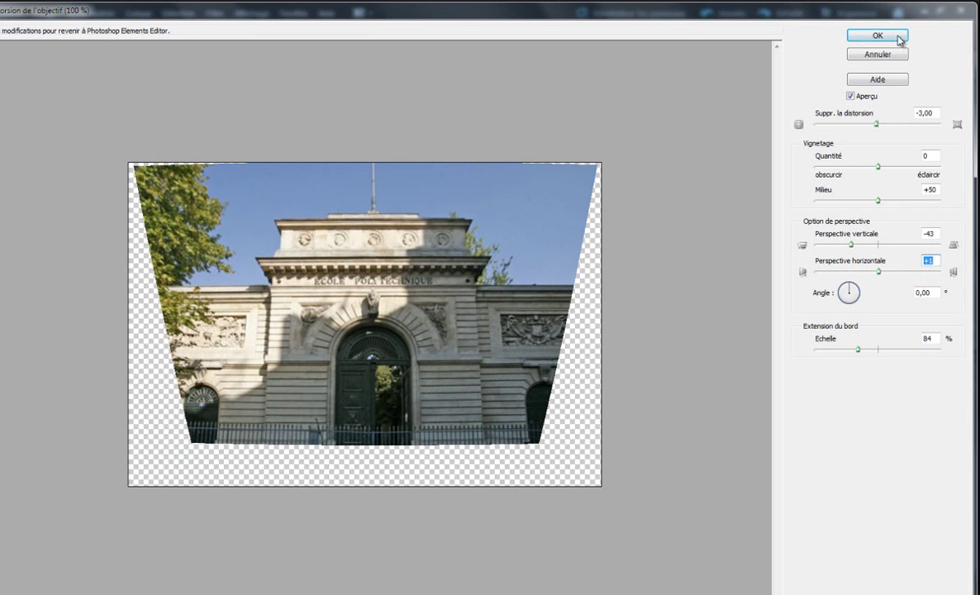
left_click(865, 38)
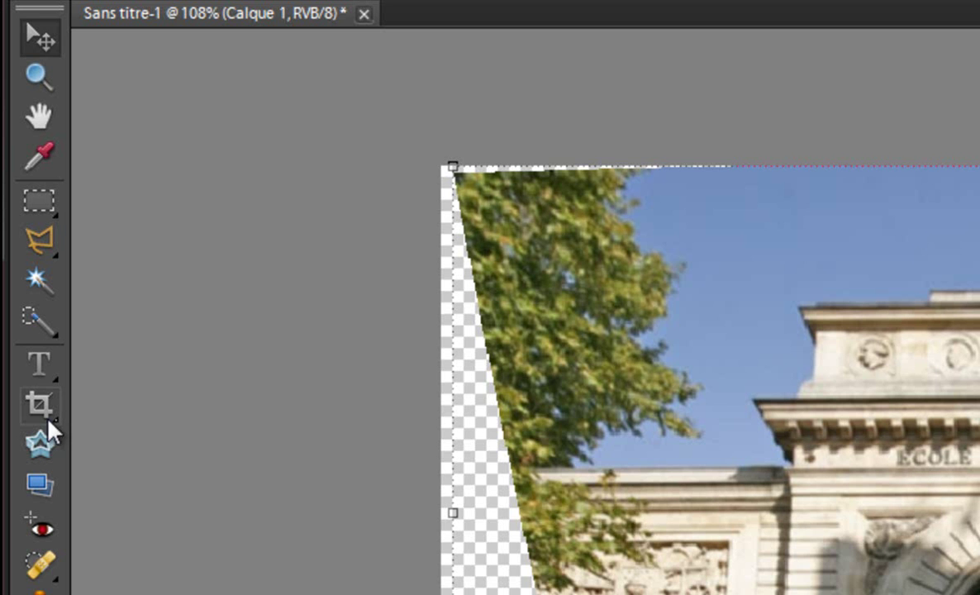
Crop the photo inside the transparent wedges, adjusting the left and top edges.
left_click(40, 405)
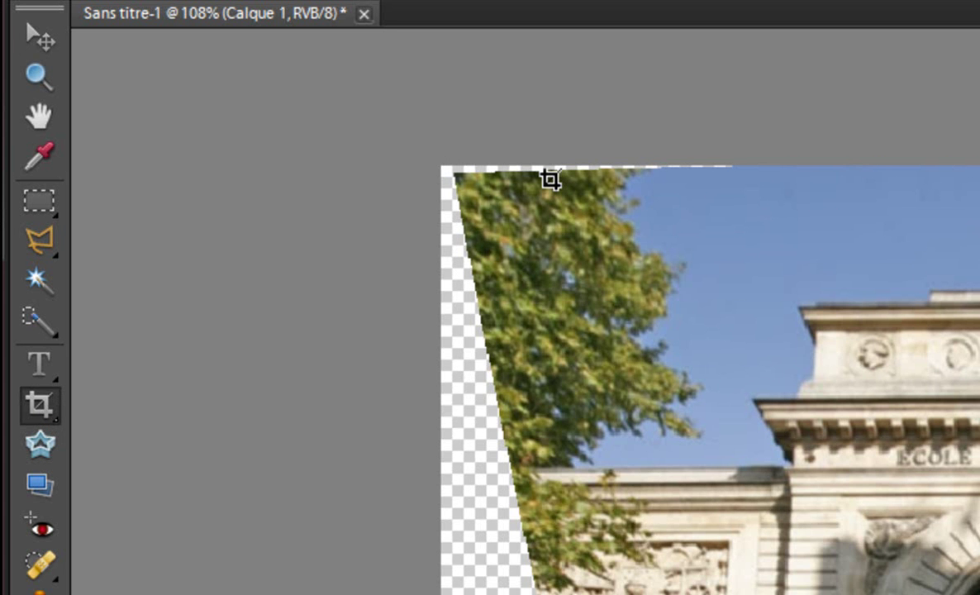
left_click_drag(141, 31, 797, 509)
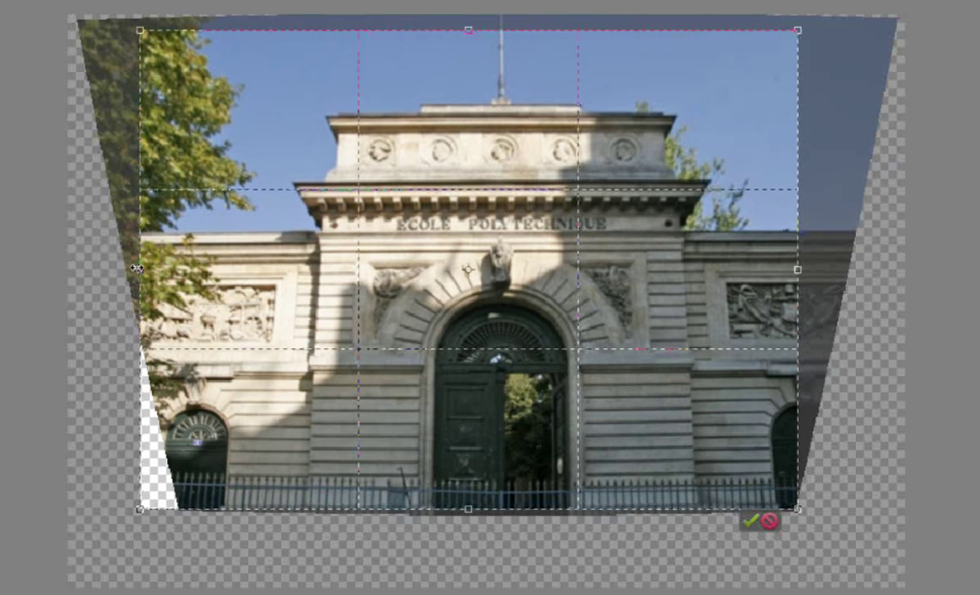
left_click_drag(123, 249, 179, 270)
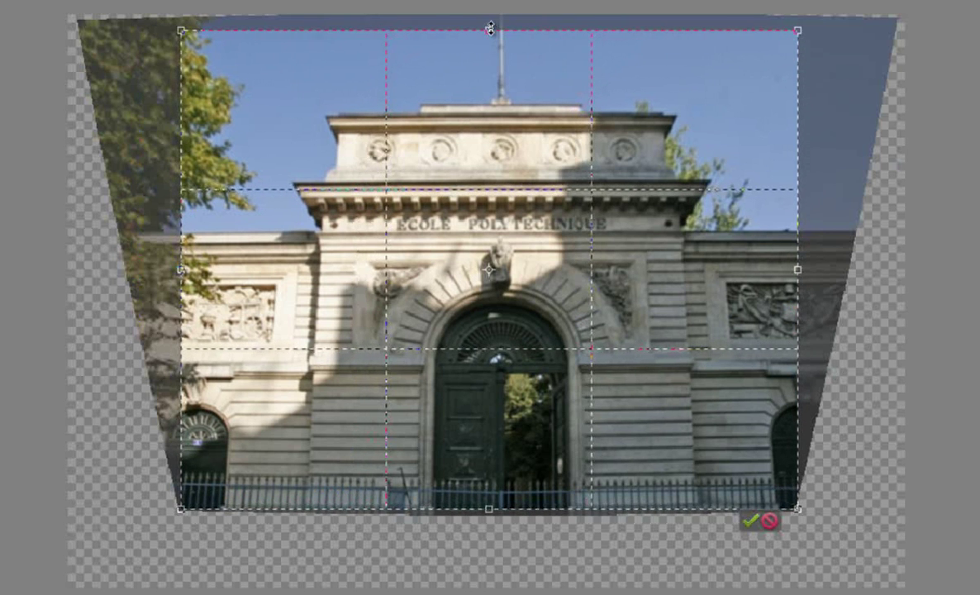
left_click_drag(490, 31, 490, 24)
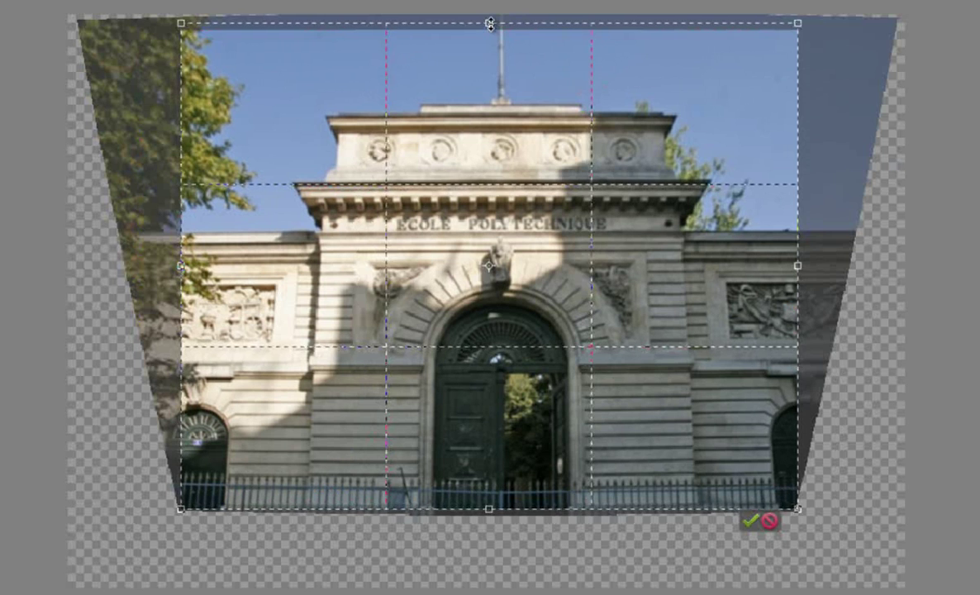
left_click(750, 521)
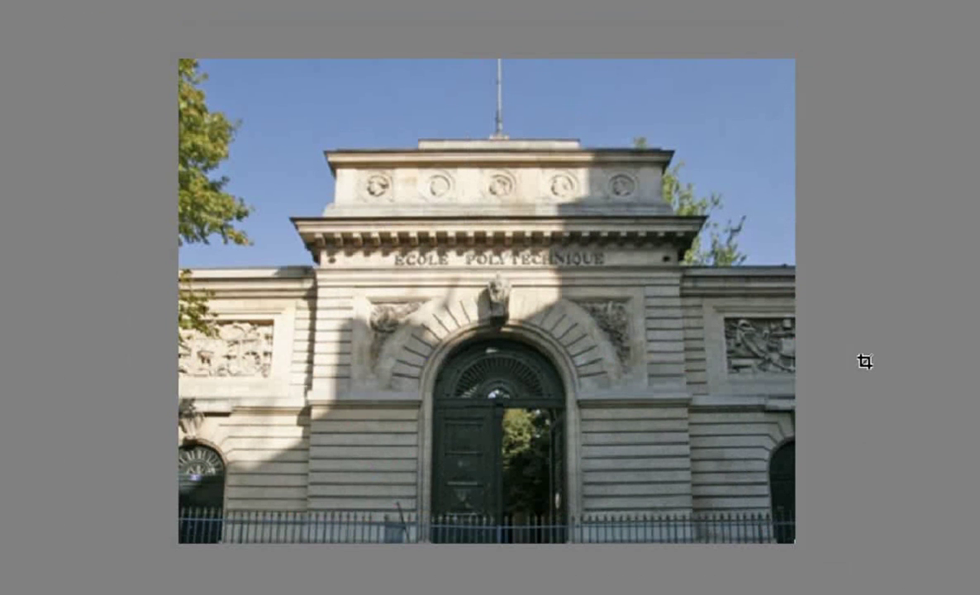